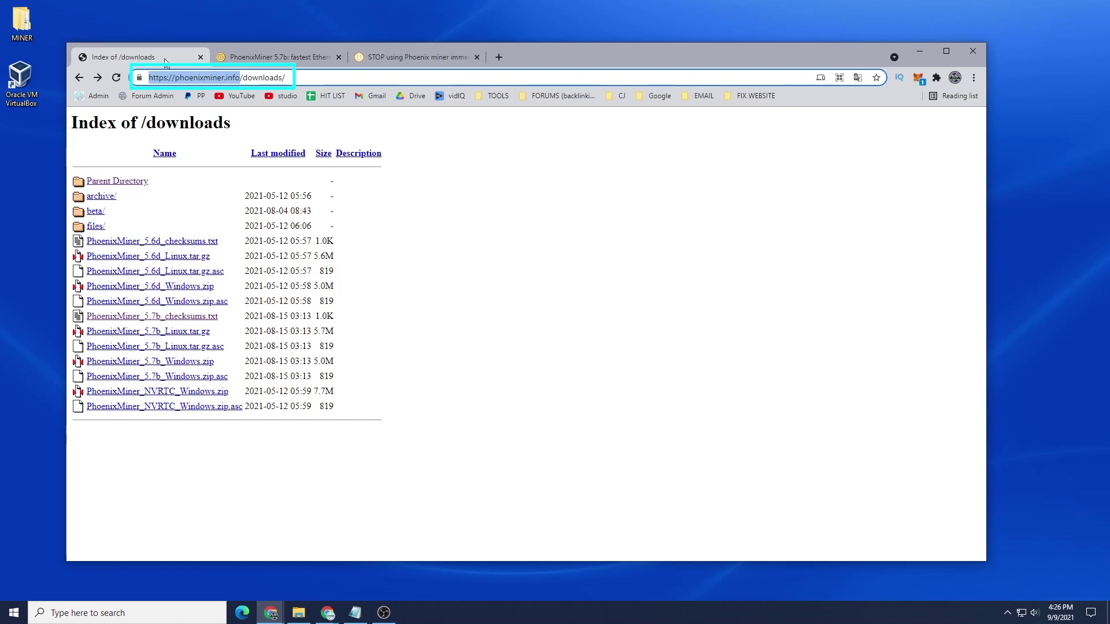
Review the PhoenixMiner 5.7b checksums list, noting the Windows zip's entry, then return to downloads.
left_click(204, 316)
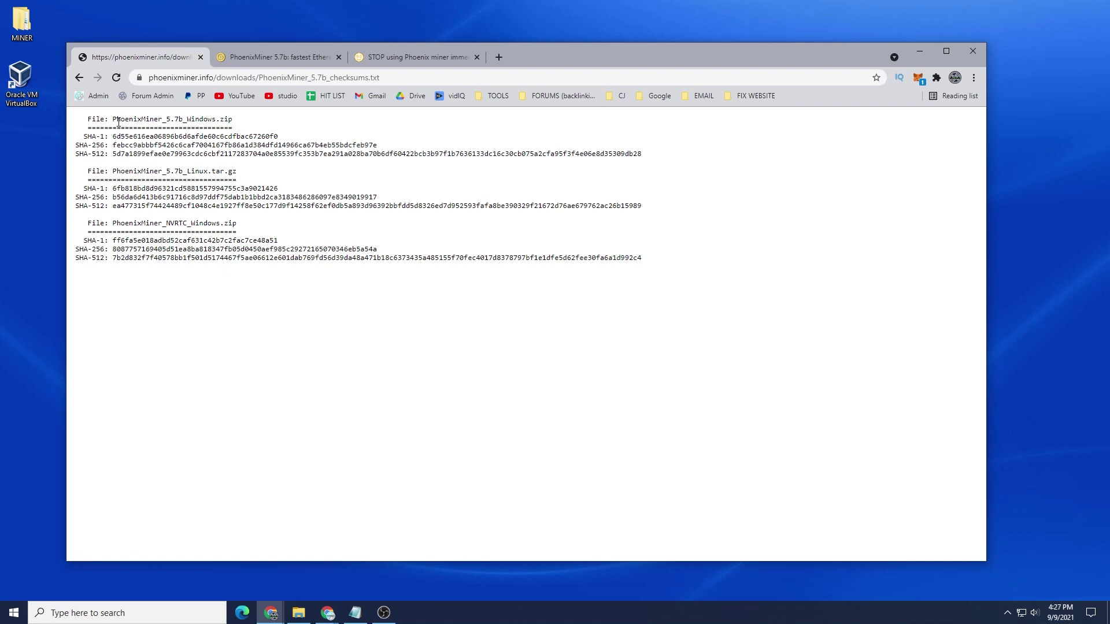
left_click_drag(113, 121, 230, 116)
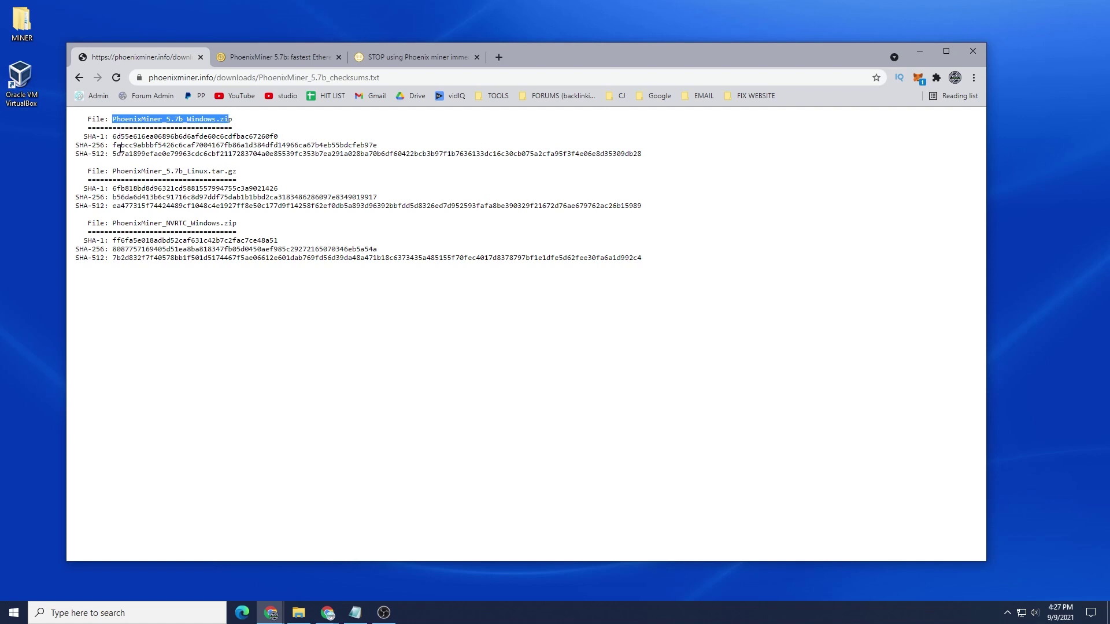
left_click(79, 78)
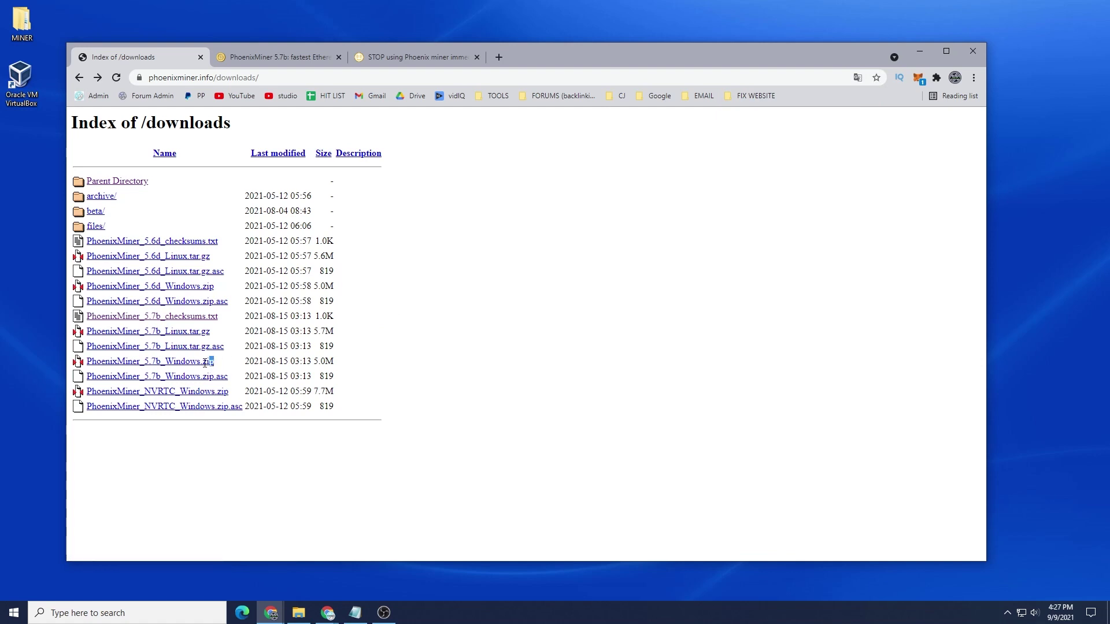
Start downloading PhoenixMiner_5.7b_Windows.zip from the downloads index.
left_click_drag(215, 362, 85, 365)
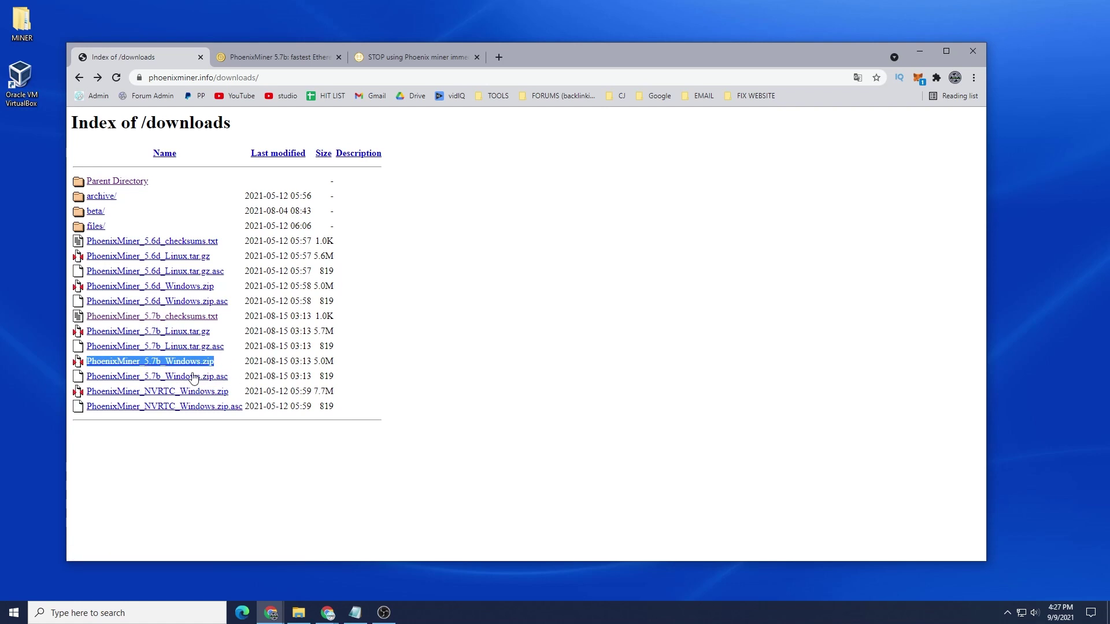
left_click(161, 365)
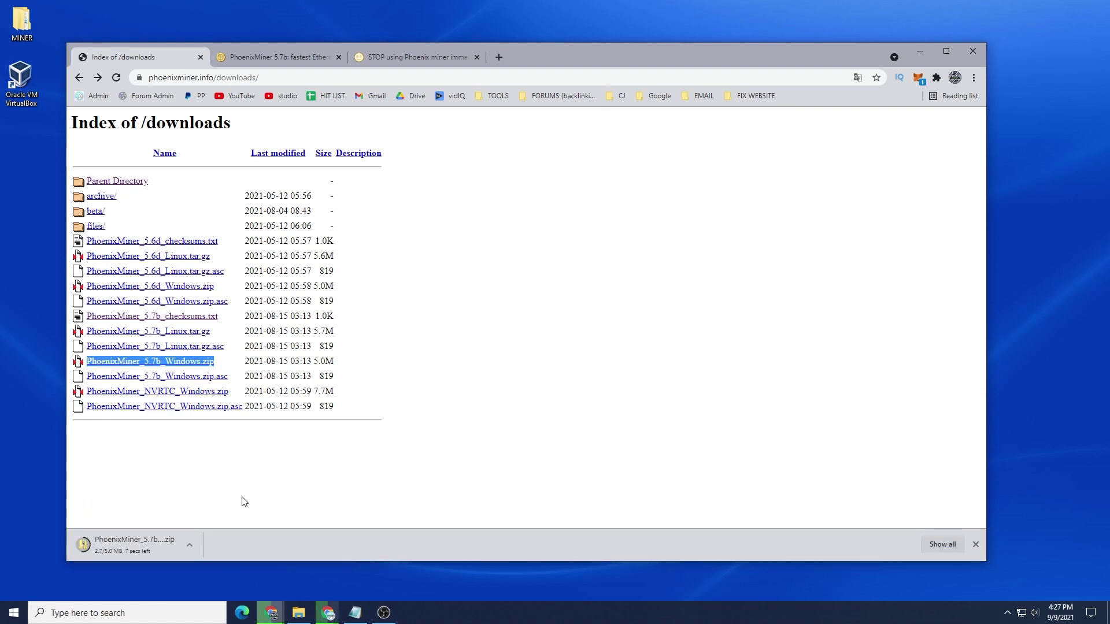
right_click(195, 363)
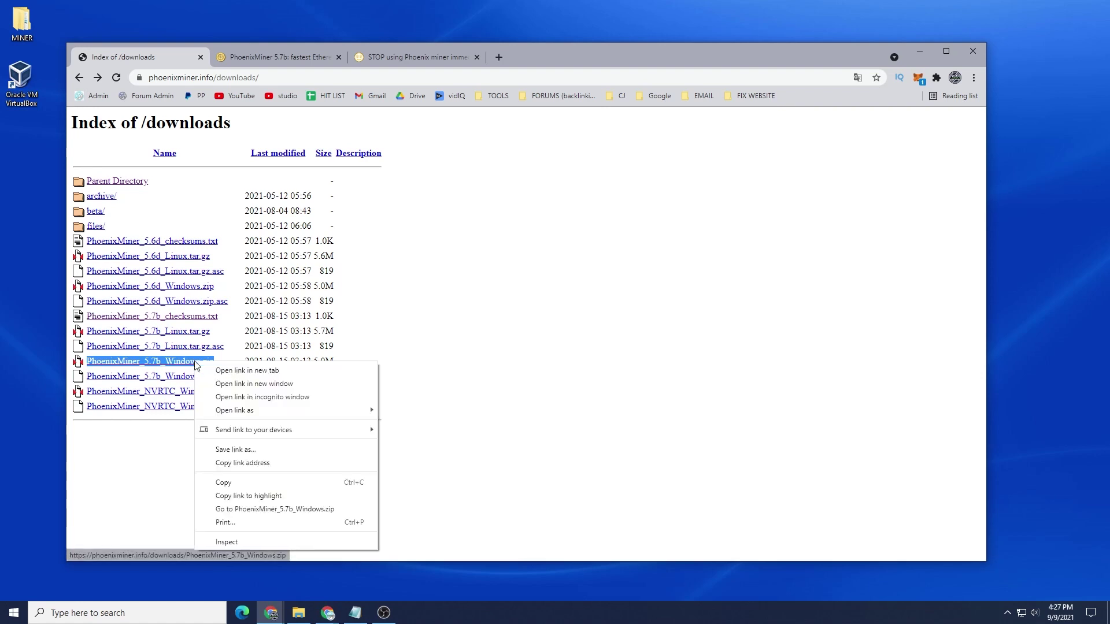
Save the PhoenixMiner_5.7b_Windows.zip link into the Desktop MINER folder.
left_click(255, 450)
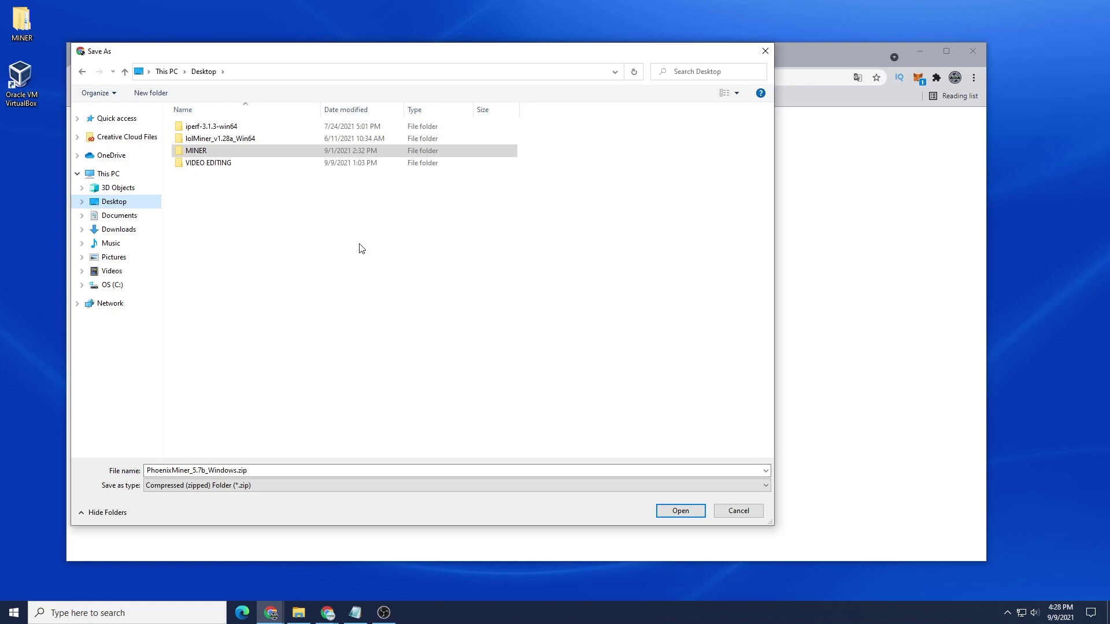
left_click(220, 155)
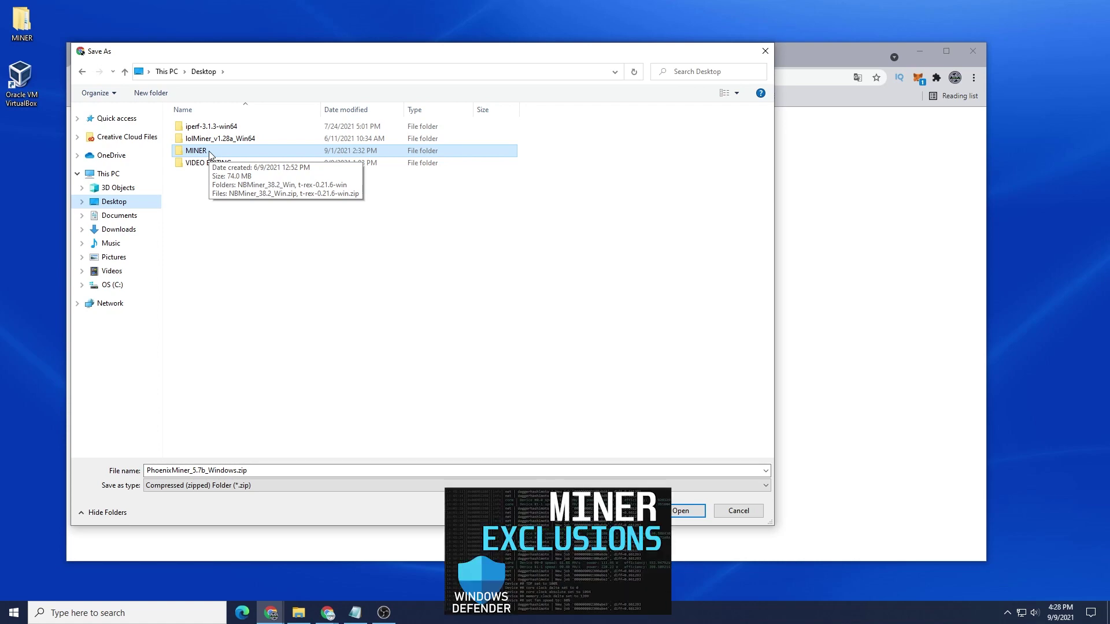
double_click(209, 153)
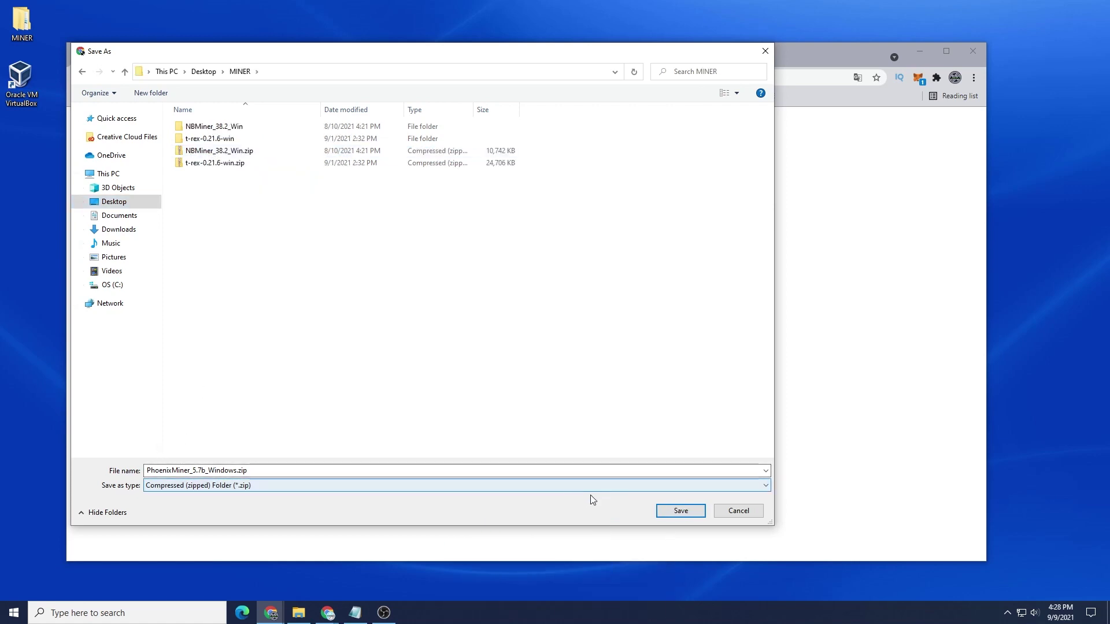
left_click(684, 513)
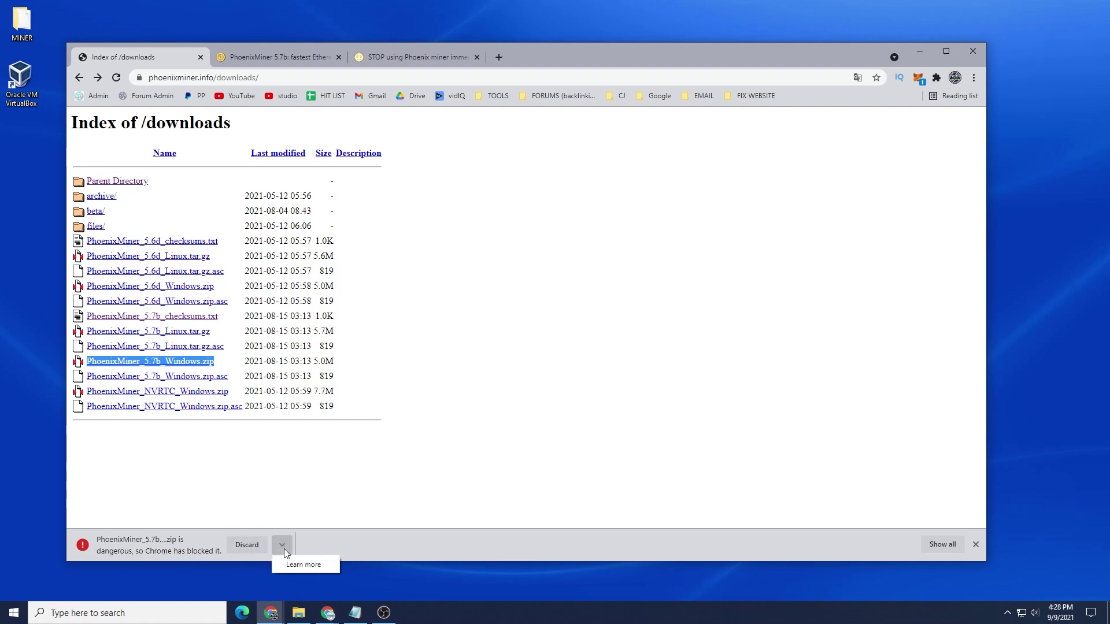
Keep the blocked PhoenixMiner zip despite the danger warning, then close Downloads and minimize Chrome.
left_click(948, 544)
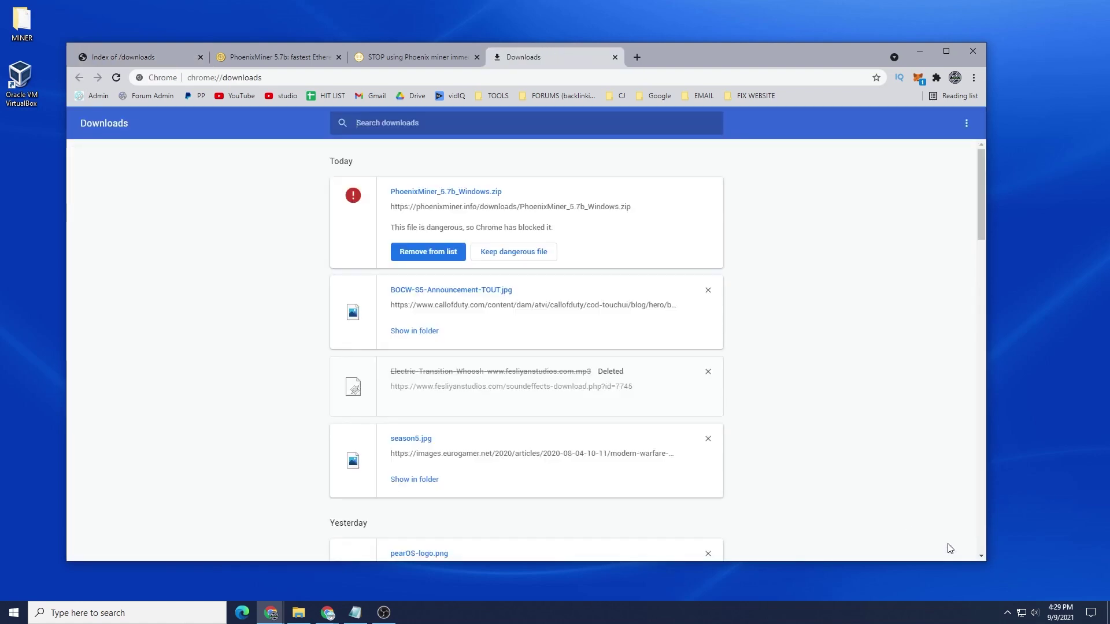
left_click(524, 251)
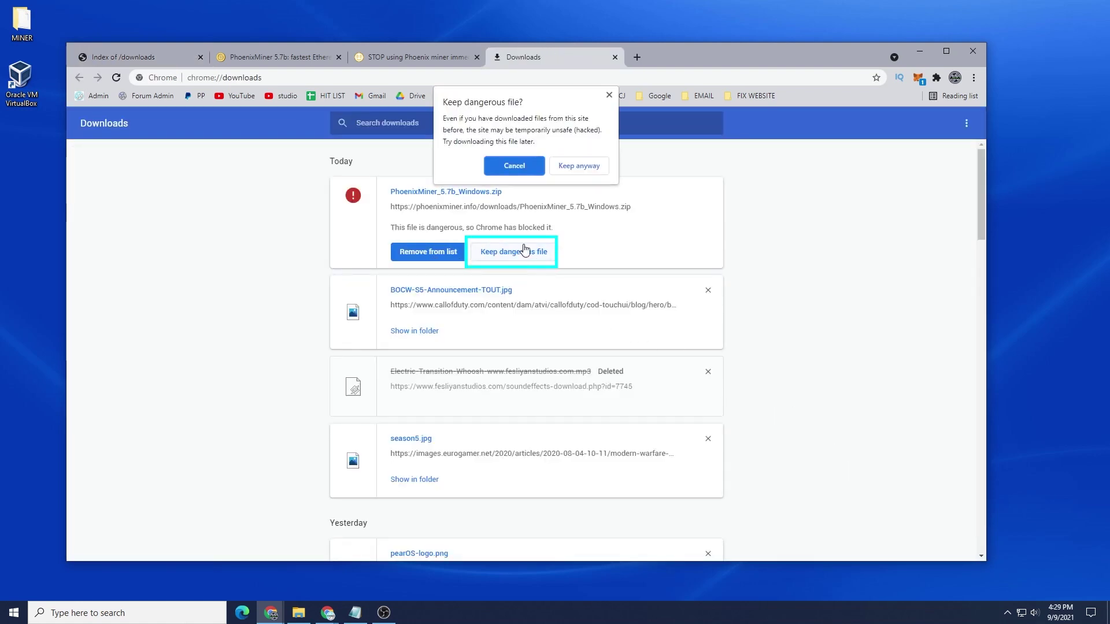
left_click(579, 166)
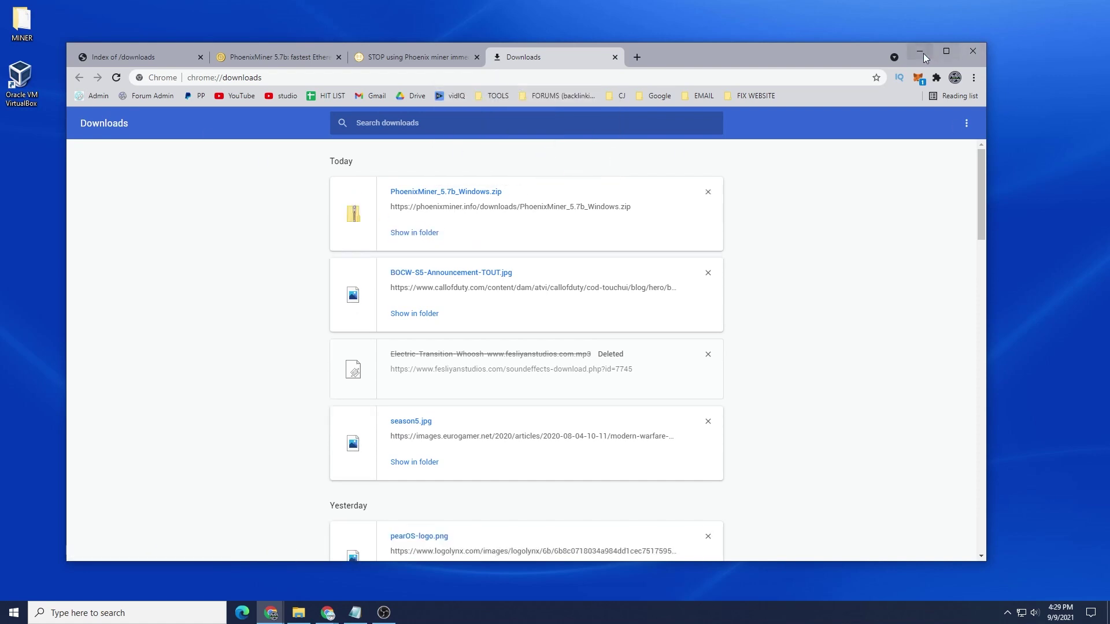
left_click(614, 57)
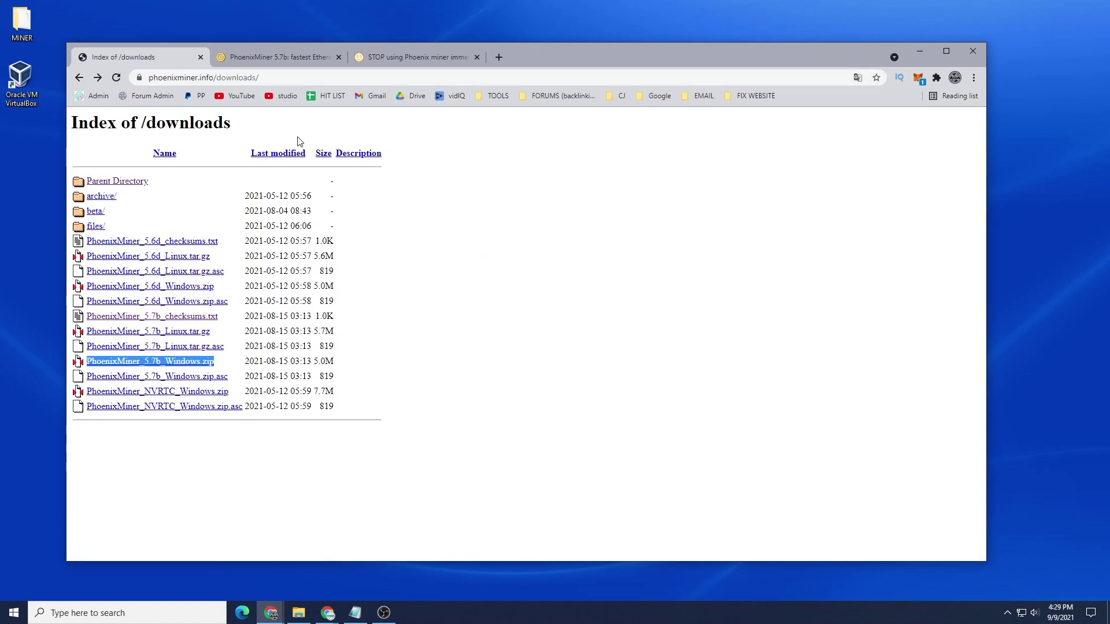
left_click(919, 51)
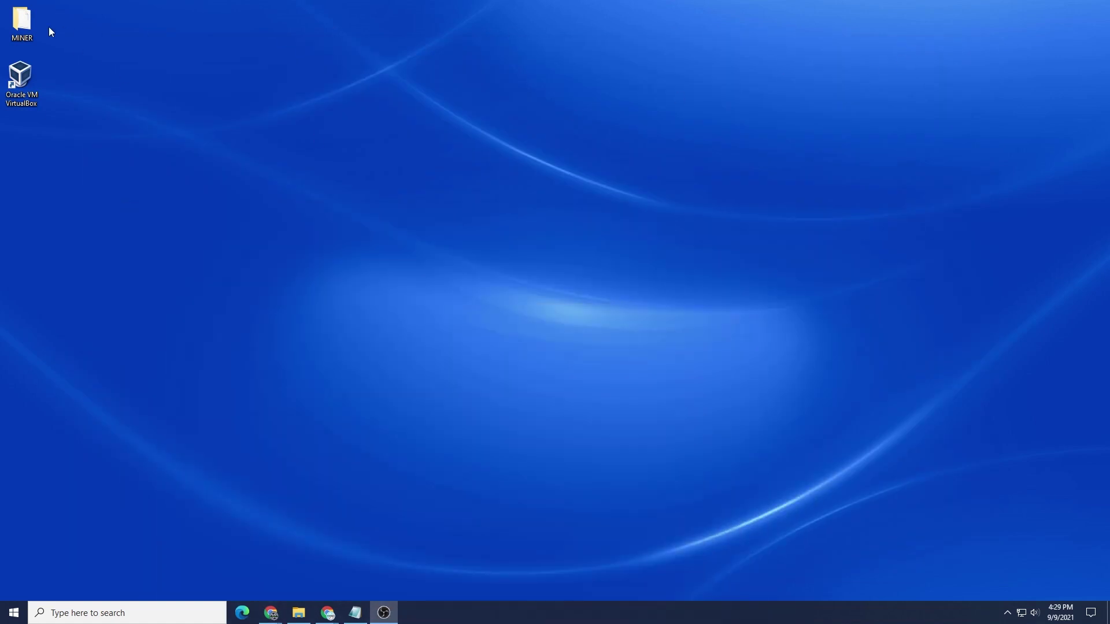
Open the desktop MINER folder and move the SHA256 File Checksum tool to the lower left.
double_click(35, 29)
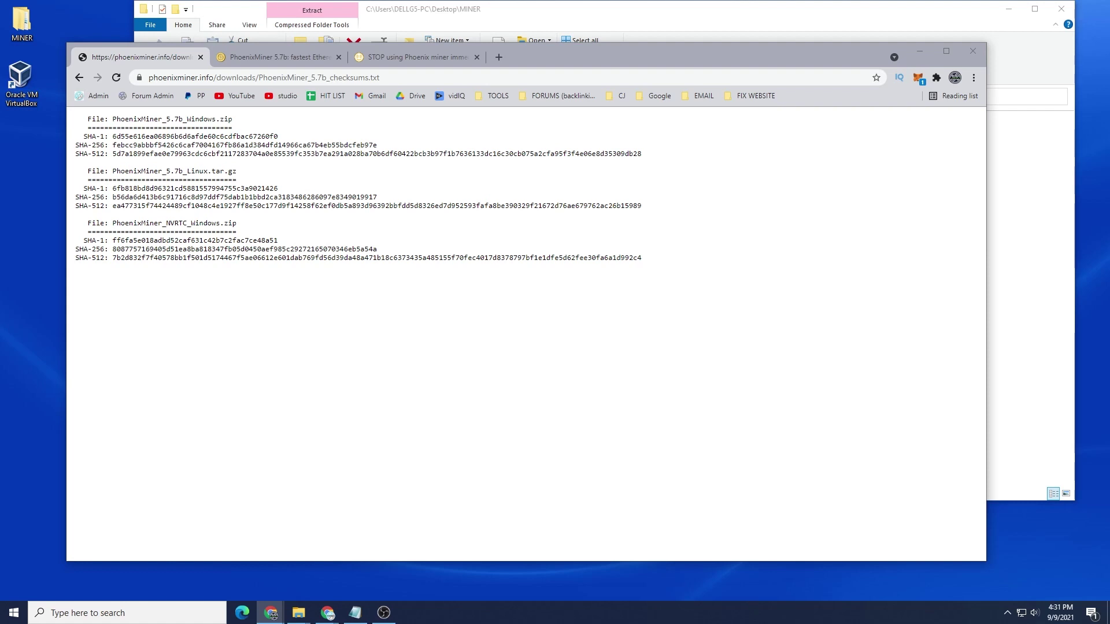
left_click_drag(1109, 102, 804, 246)
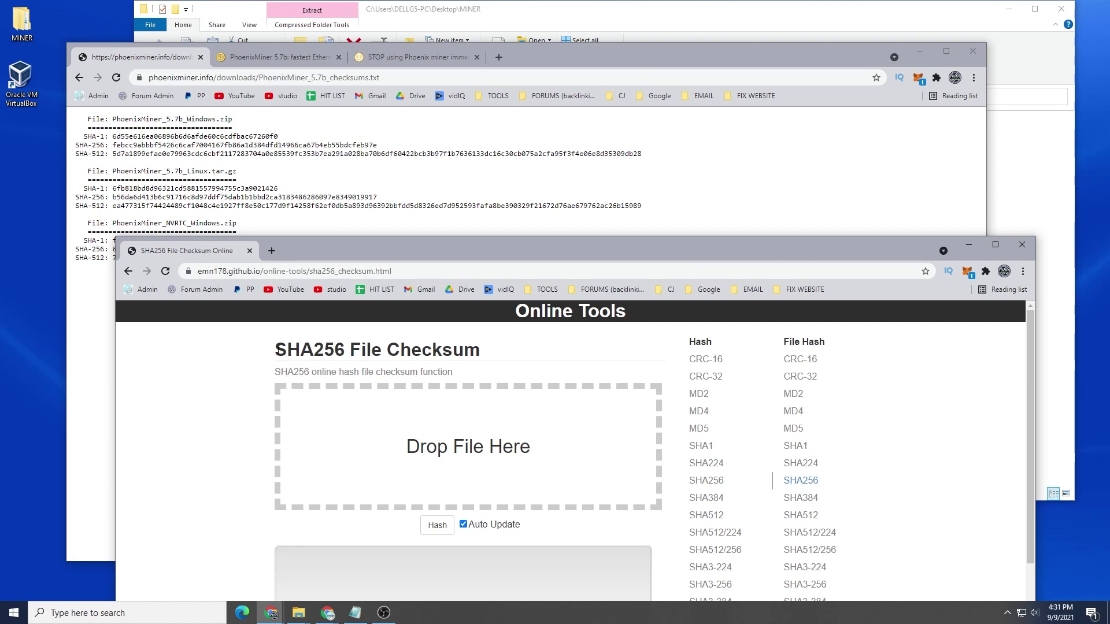
left_click_drag(274, 349, 348, 349)
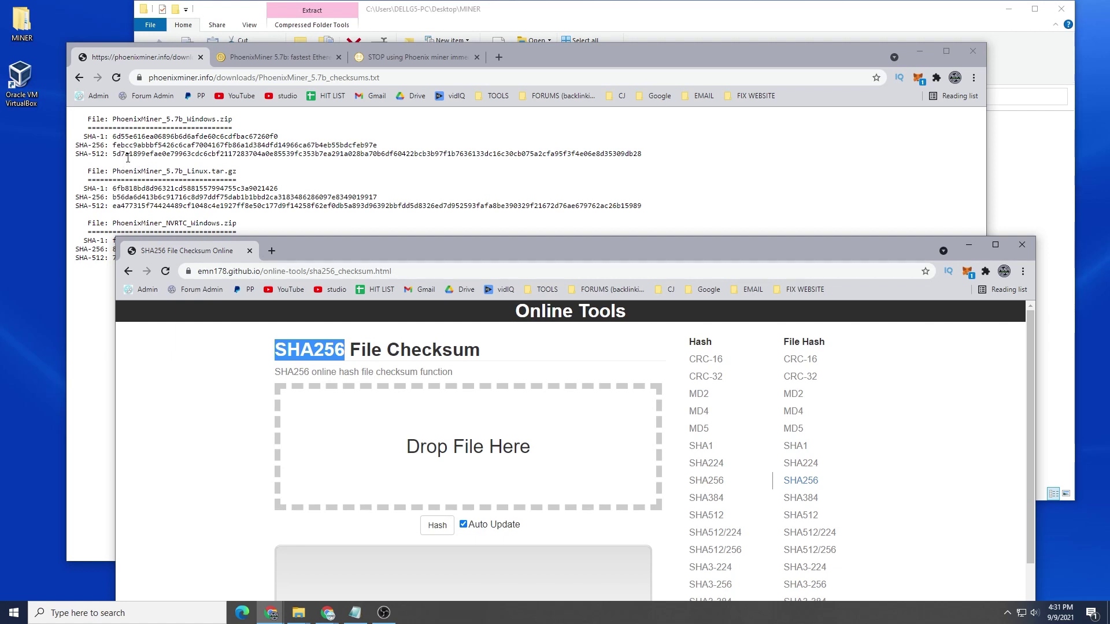
Highlight the published Windows zip SHA-256 and drop the downloaded zip into the checksum tool.
left_click(75, 145)
left_click_drag(75, 145, 377, 147)
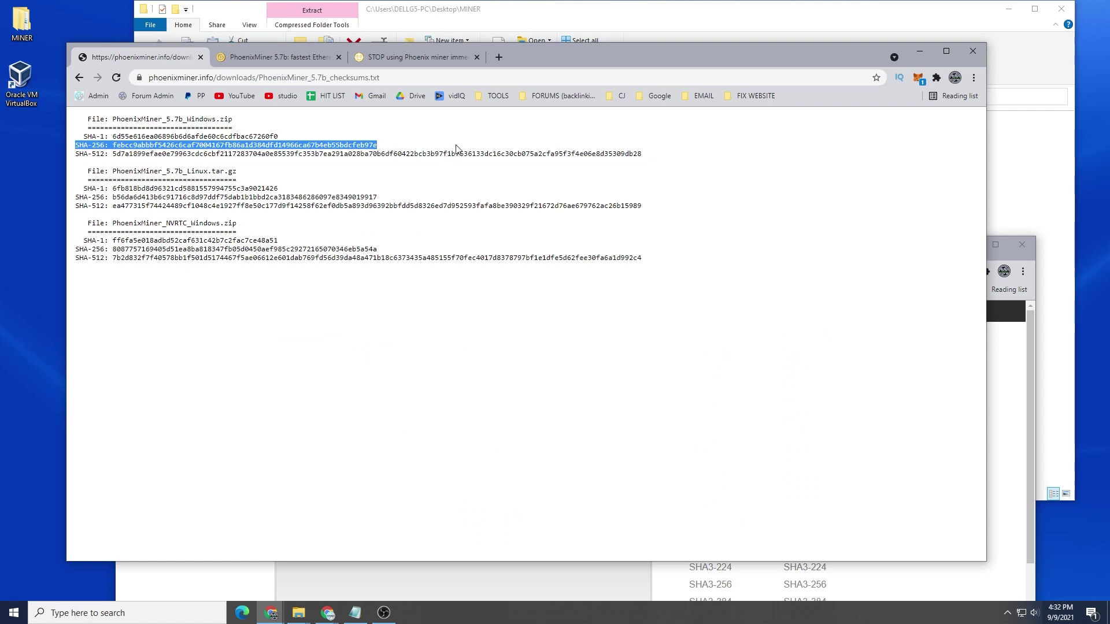
left_click(586, 16)
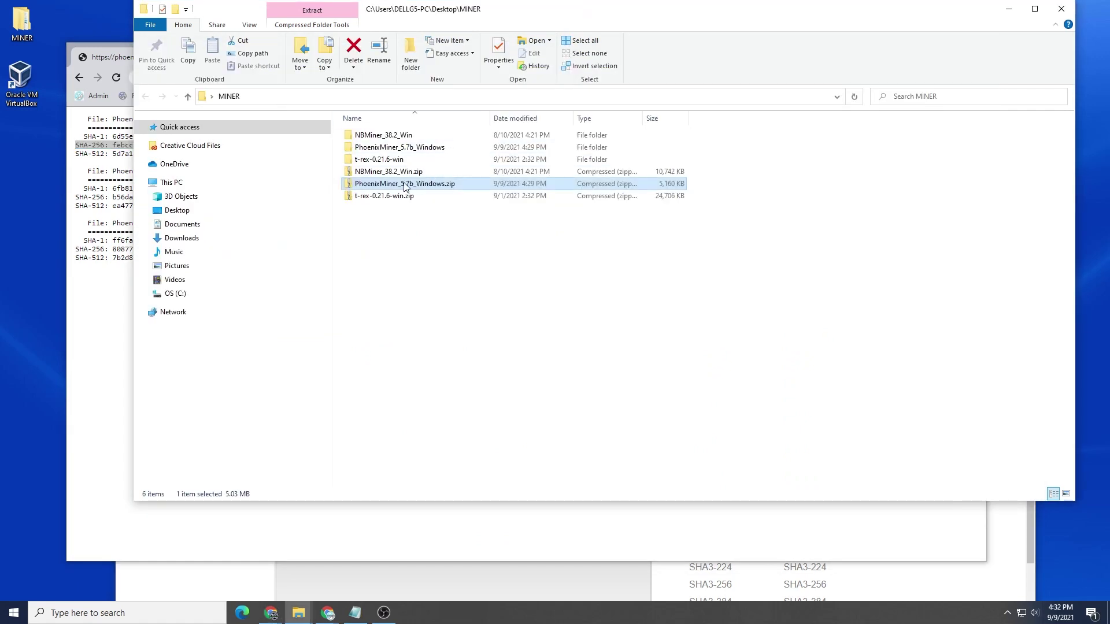
left_click(271, 613)
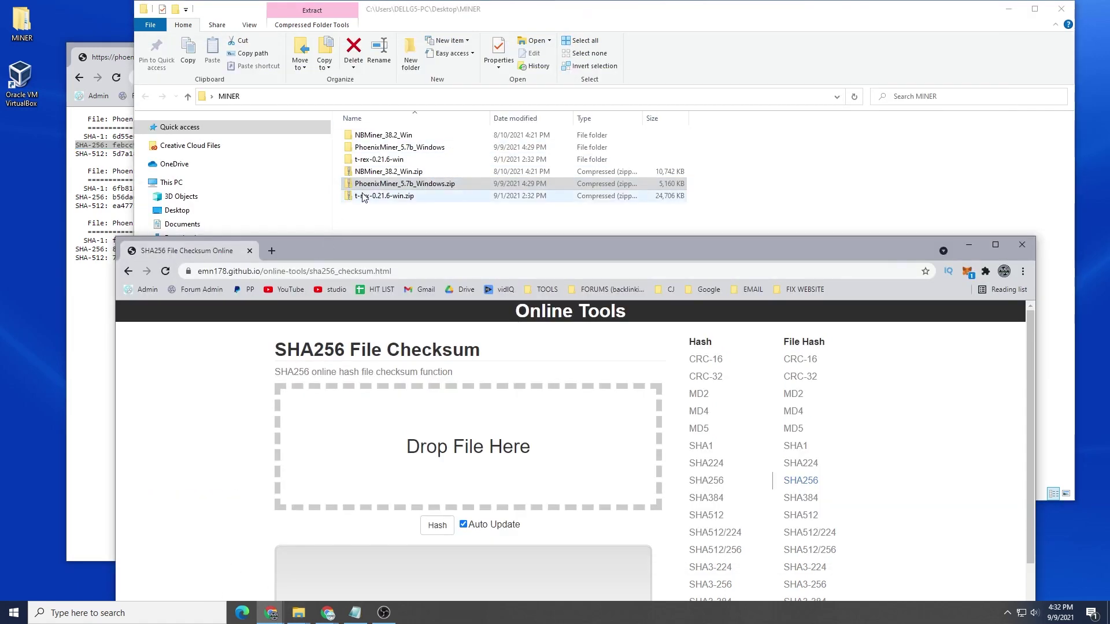
left_click_drag(404, 184, 399, 446)
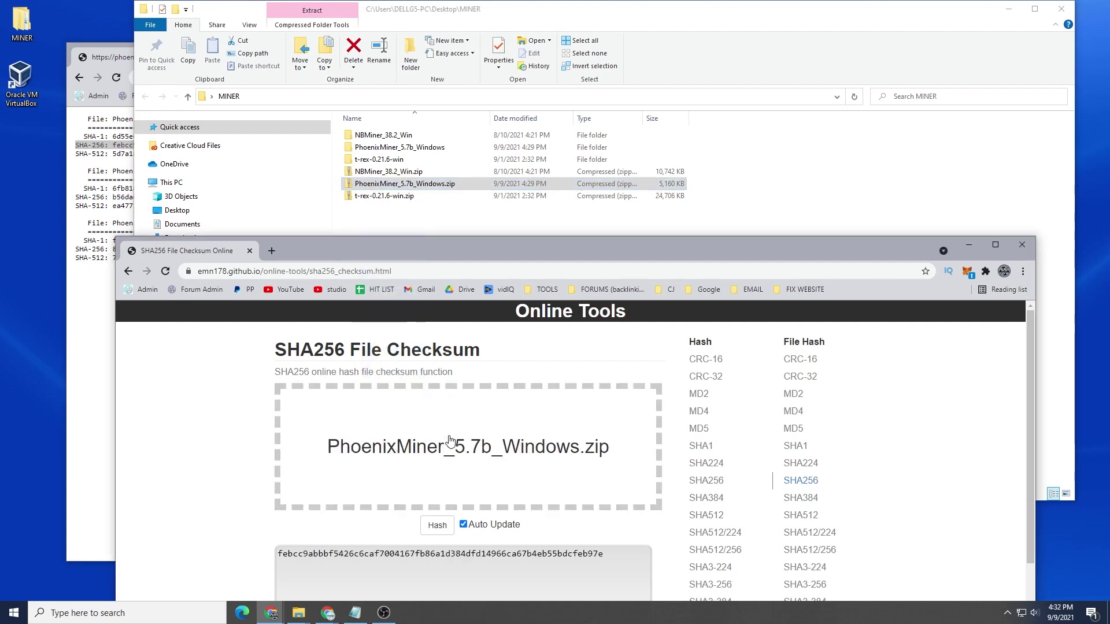
Compare the computed hash against the official checksum list and dismiss the download notice.
left_click_drag(619, 570, 139, 311)
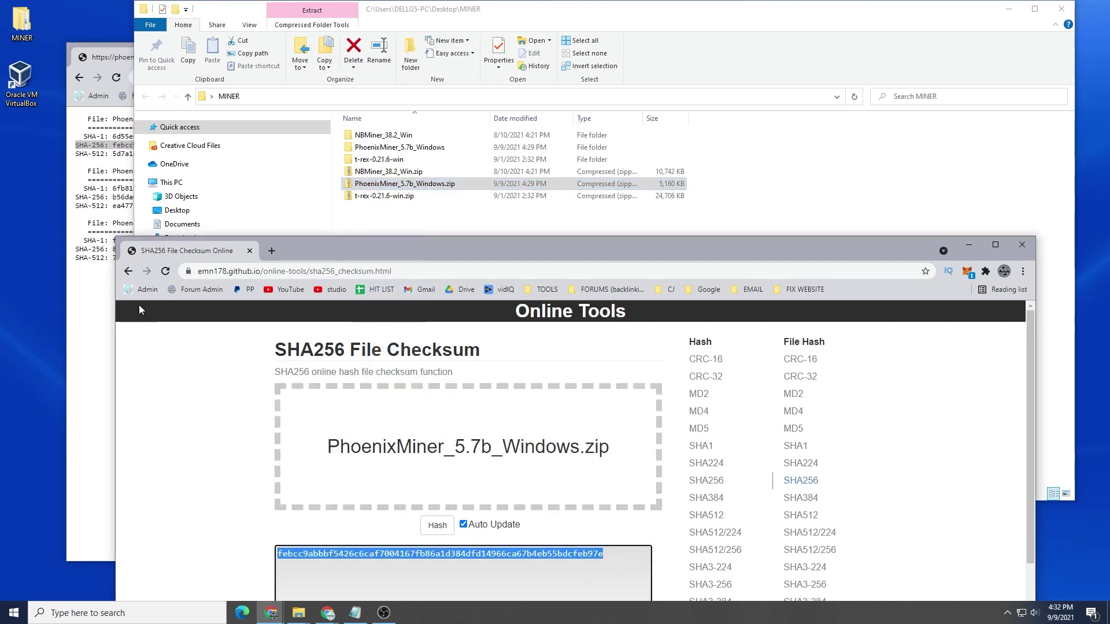
left_click(104, 47)
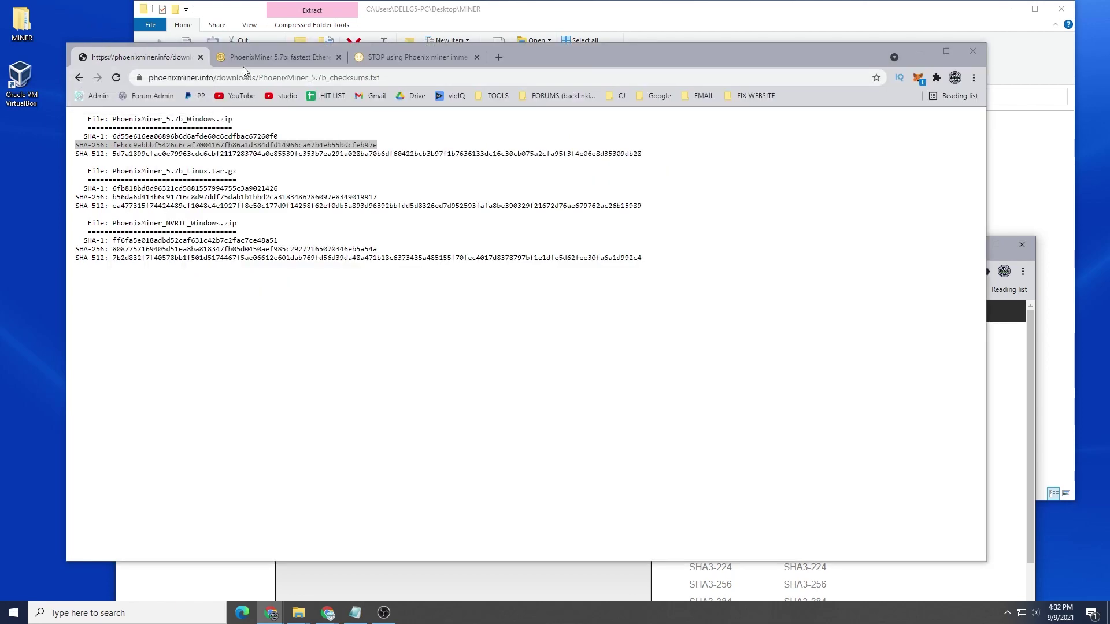
left_click(413, 162)
left_click(999, 414)
left_click_drag(717, 255, 523, 169)
scroll(405, 347, "down", 4)
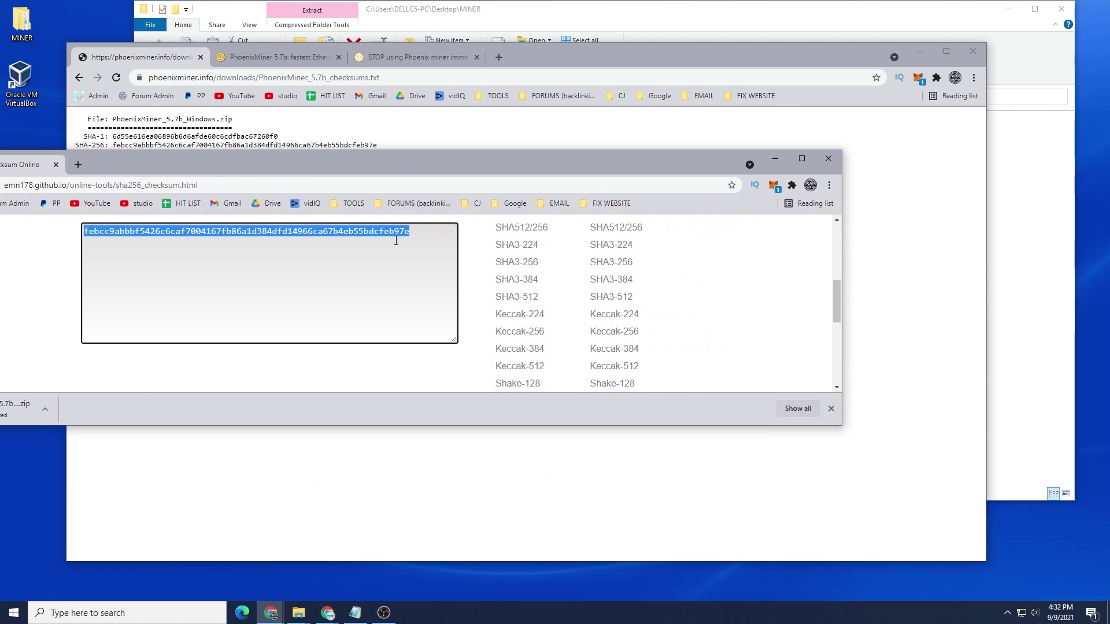
left_click_drag(487, 166, 623, 255)
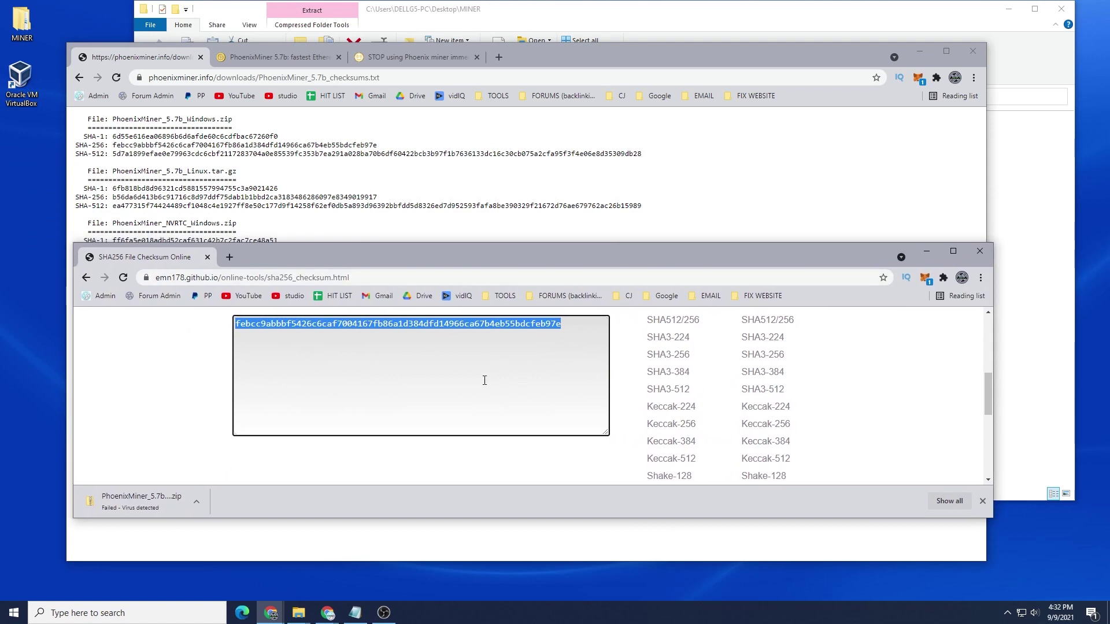
left_click(982, 502)
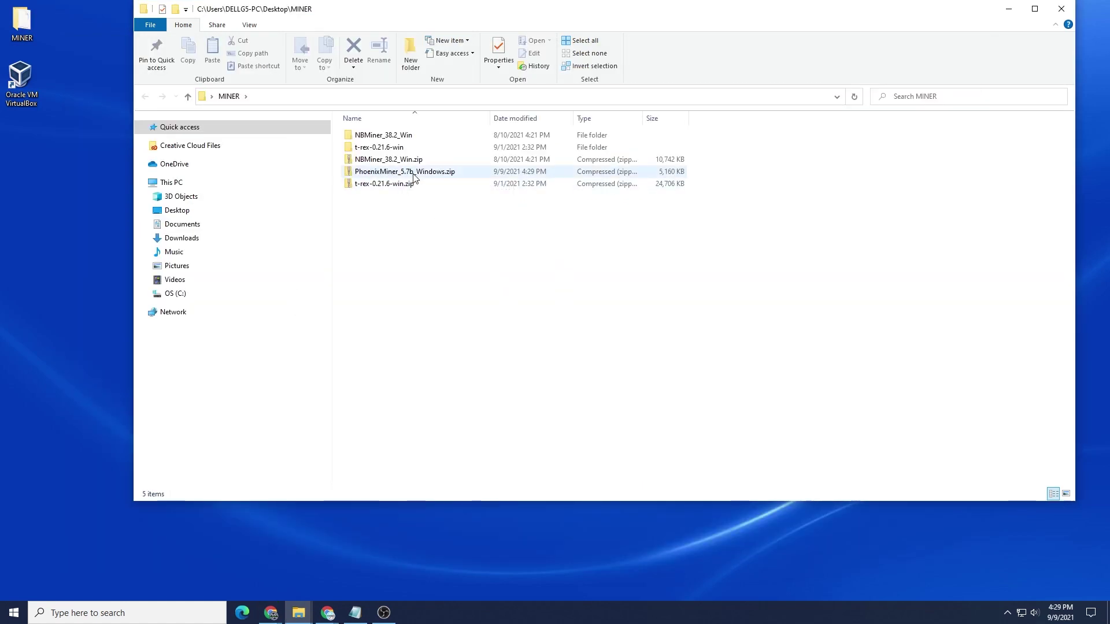
Extract All of PhoenixMiner_5.7b_Windows.zip and open the extracted folder, selecting start_miner.bat.
right_click(414, 177)
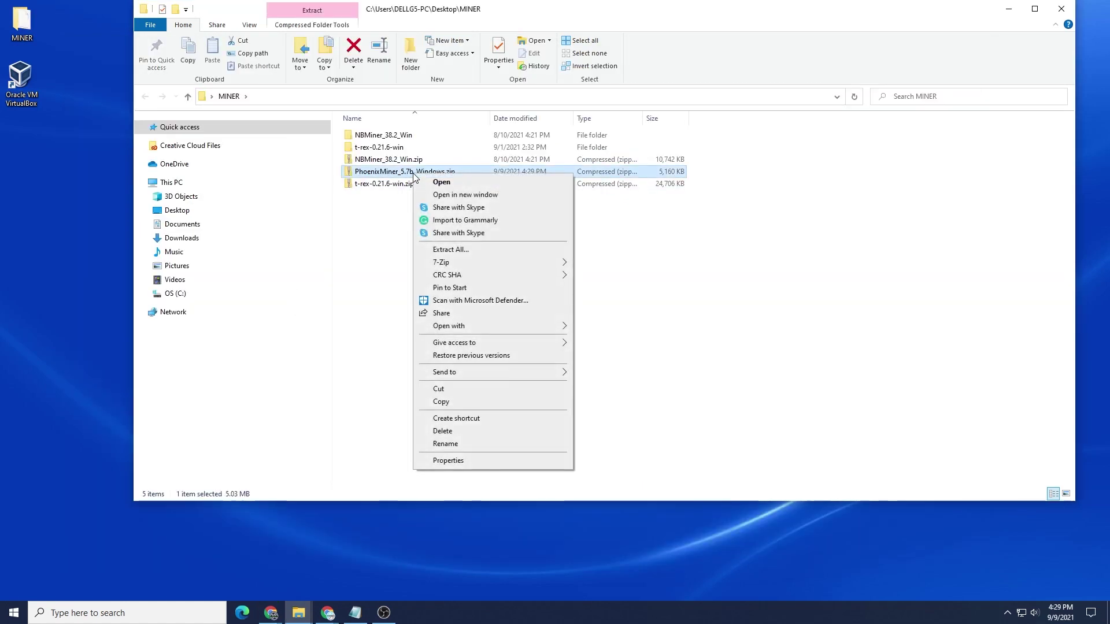
left_click(470, 250)
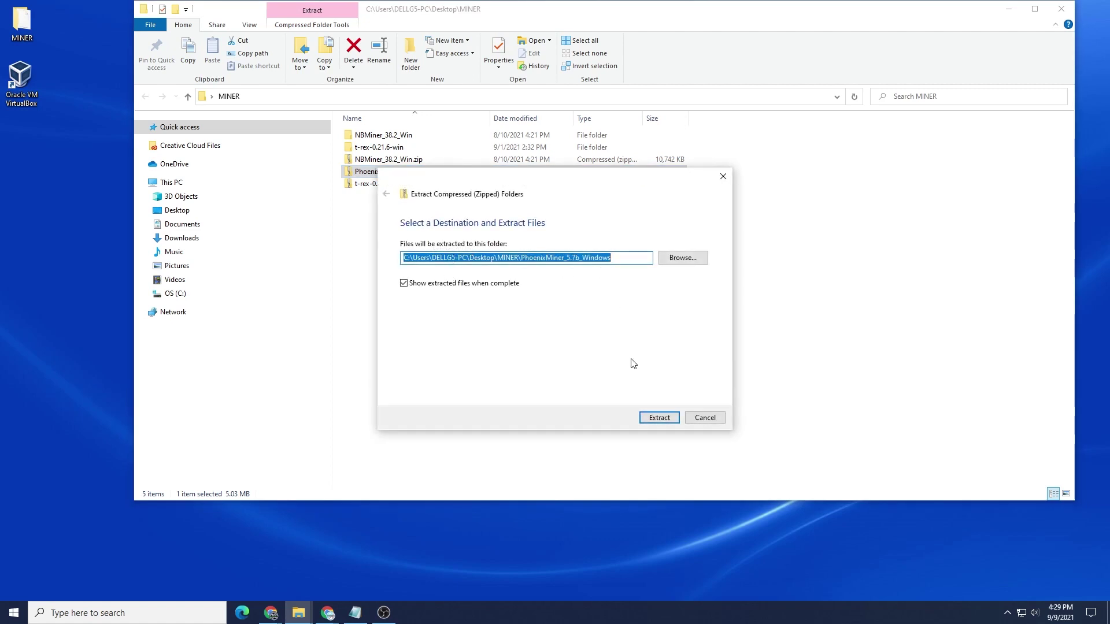
left_click(655, 419)
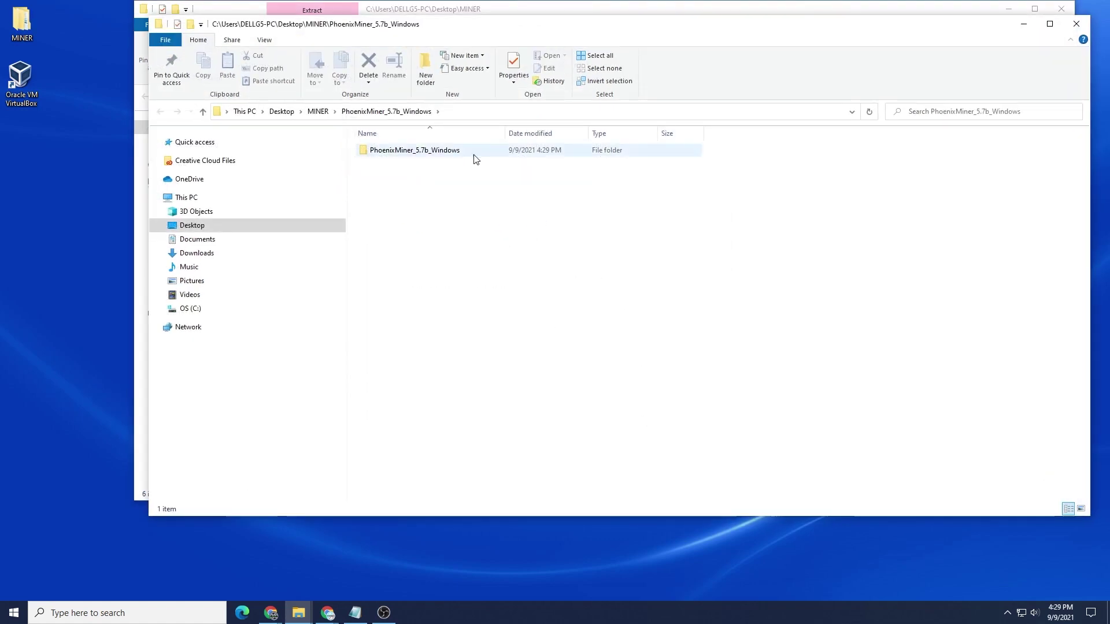
double_click(441, 151)
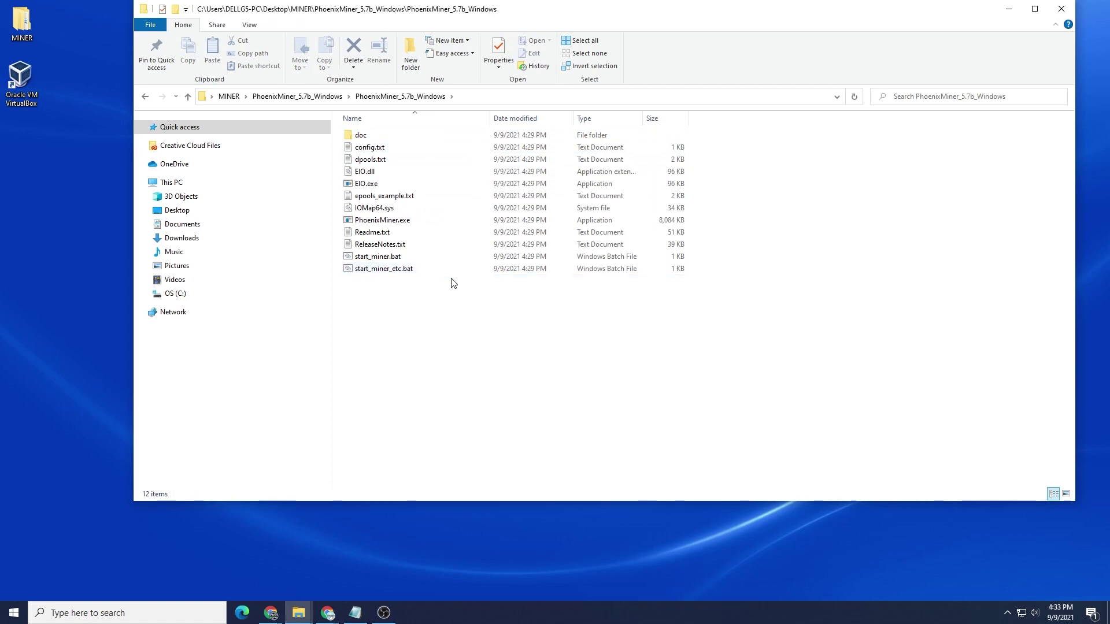
left_click(380, 258)
Open start_miner.bat in Notepad with Edit and bring the Ethermine browser window into view.
right_click(379, 259)
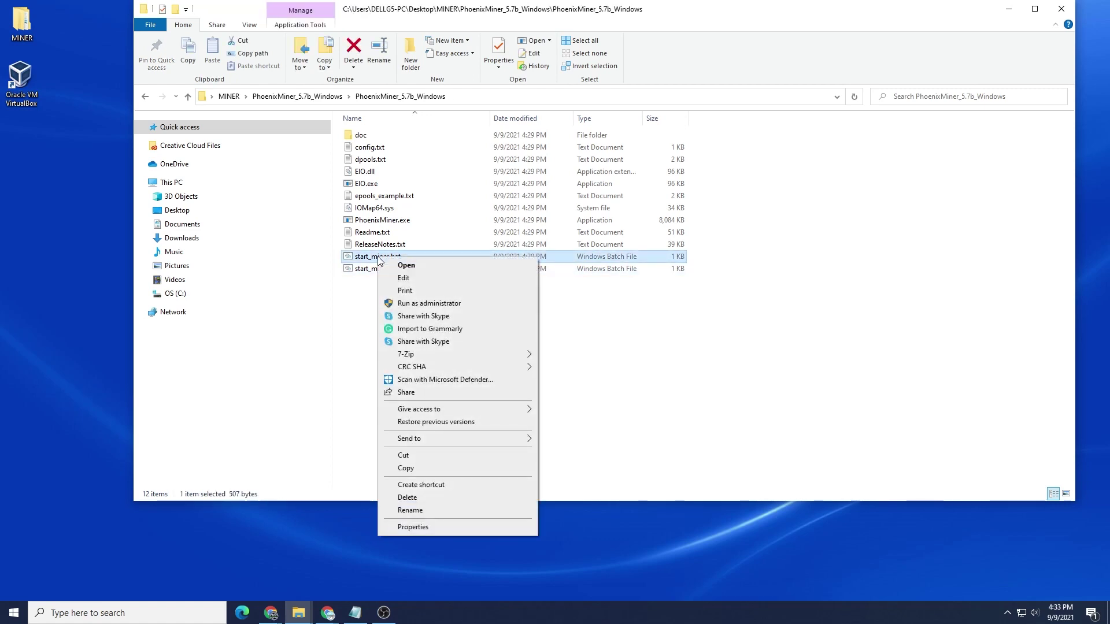
left_click(428, 279)
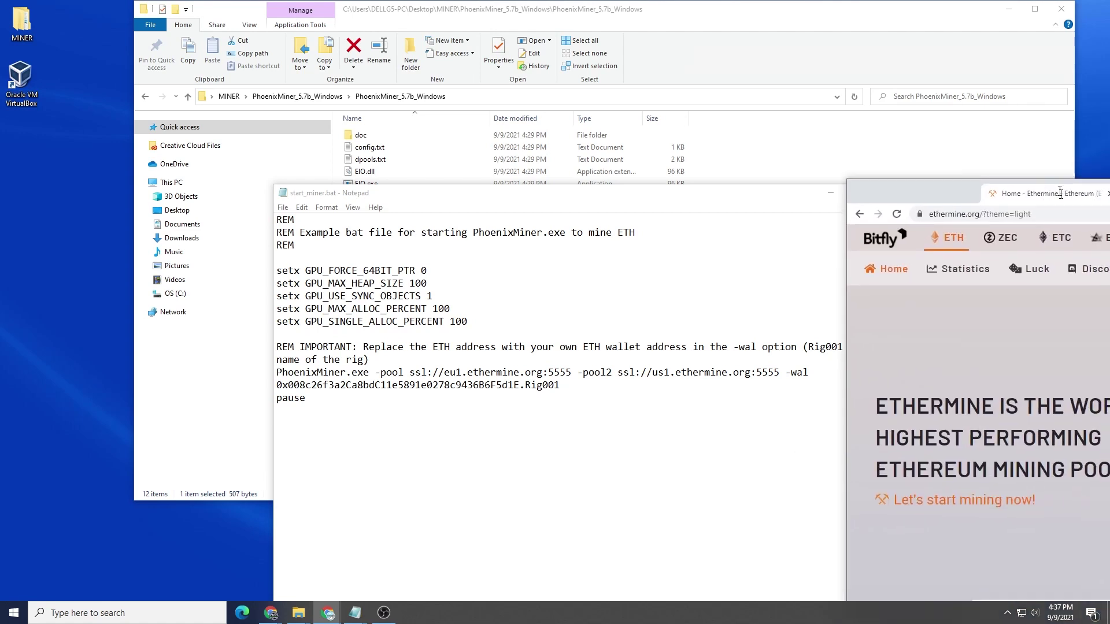
left_click_drag(617, 178, 270, 121)
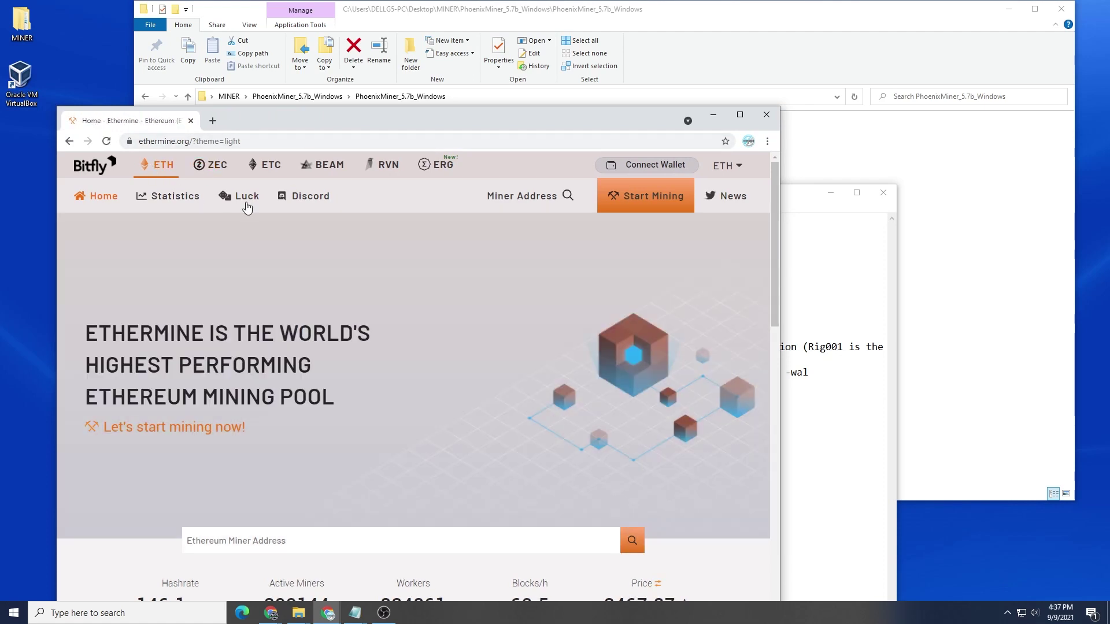
Open Ethermine's How to Connect page and select the us1.ethermine.org server address.
left_click(648, 198)
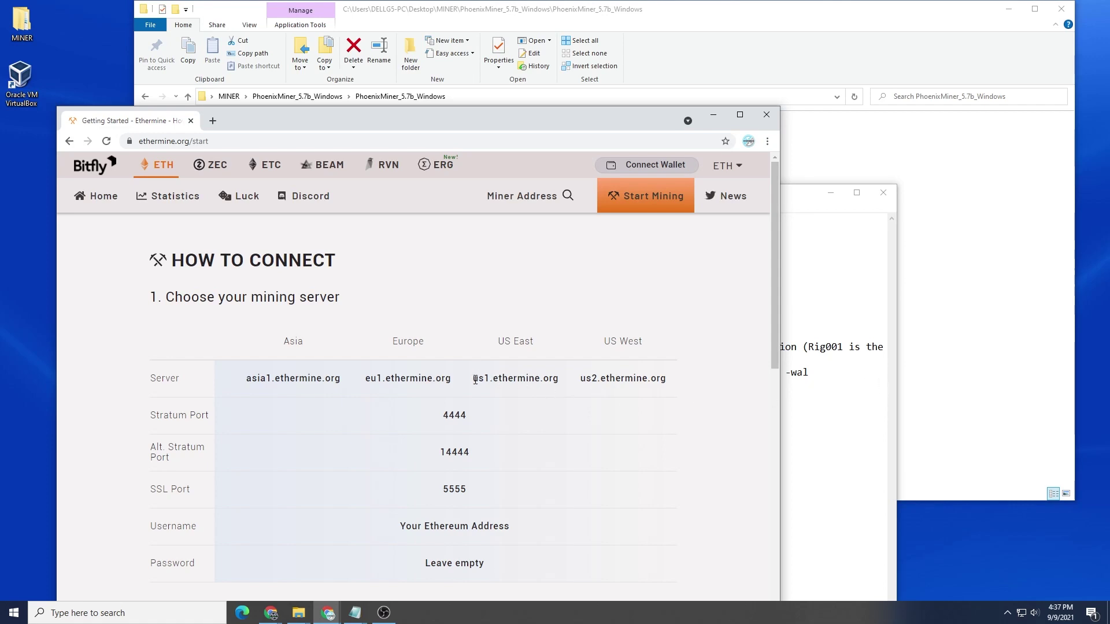
left_click_drag(473, 379, 558, 378)
key("ctrl+c")
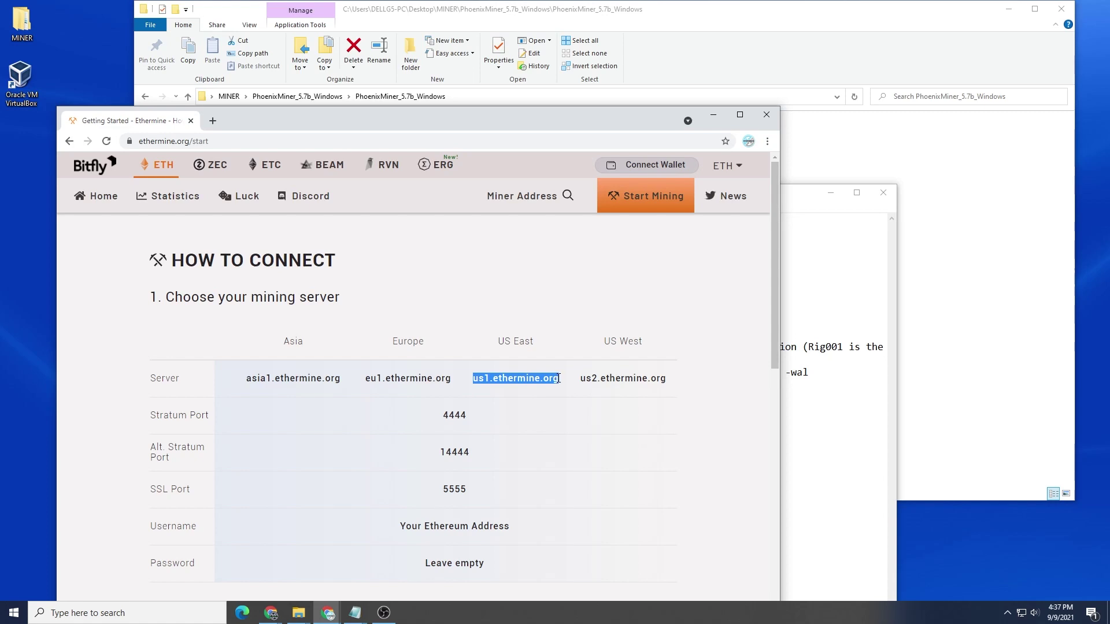
left_click(831, 410)
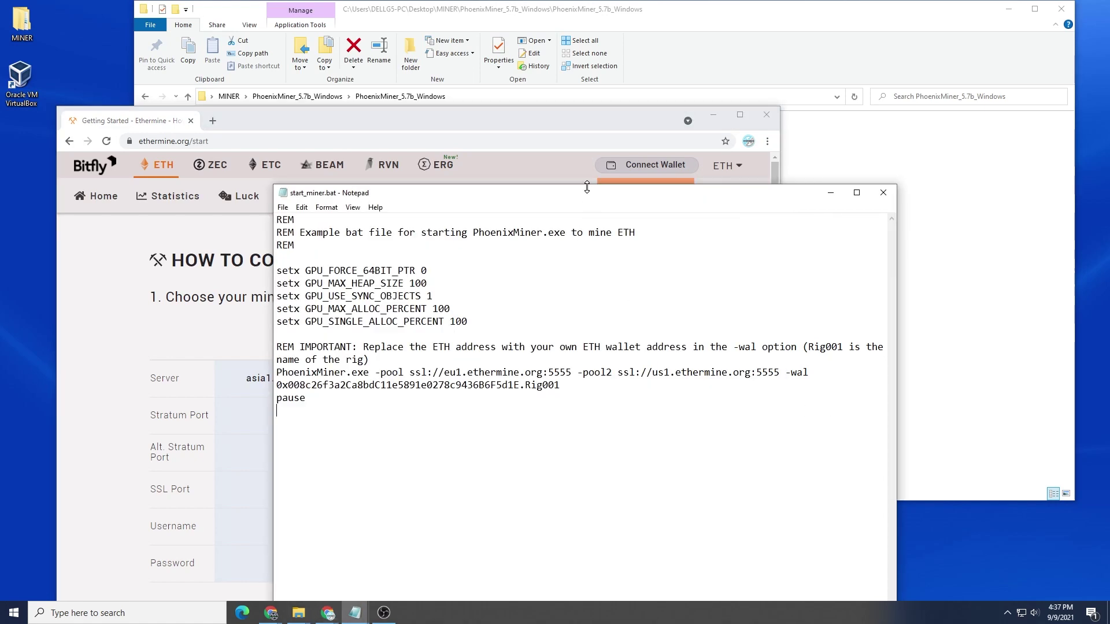
left_click_drag(572, 188, 602, 44)
Replace the primary pool host eu1.ethermine.org with us1.ethermine.org.
left_click_drag(601, 377, 601, 283)
left_click(601, 301)
left_click_drag(596, 115, 572, 242)
left_click(591, 42)
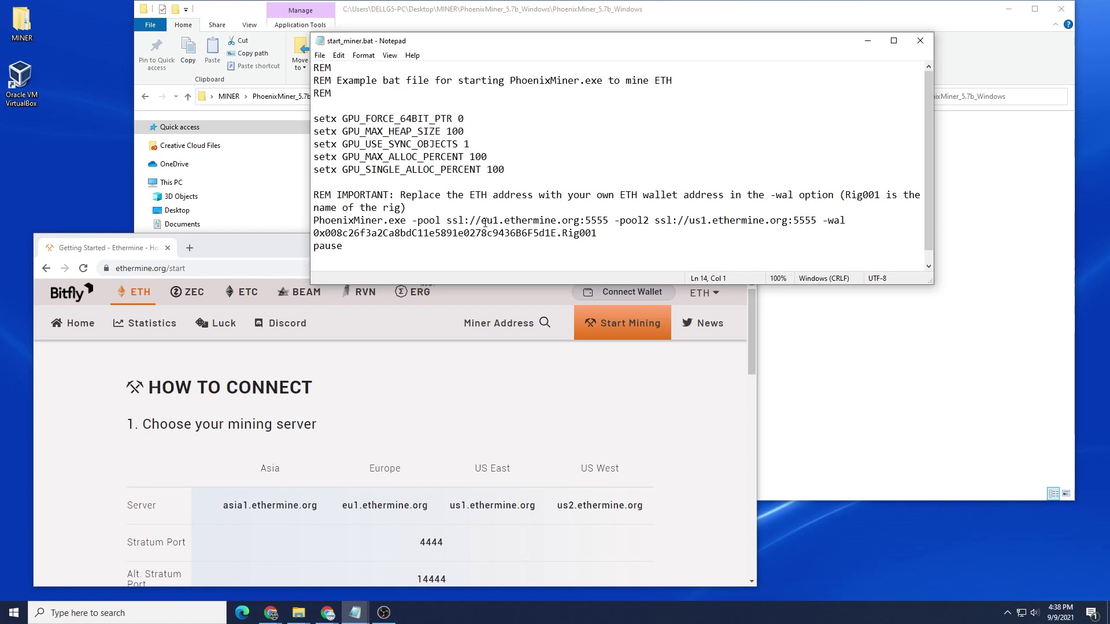
left_click_drag(483, 222, 581, 218)
key("ctrl+v")
Copy us2.ethermine.org from Ethermine and make it the -pool2 backup host on port 5555.
scroll(561, 441, "down", 1)
scroll(561, 442, "down", 1)
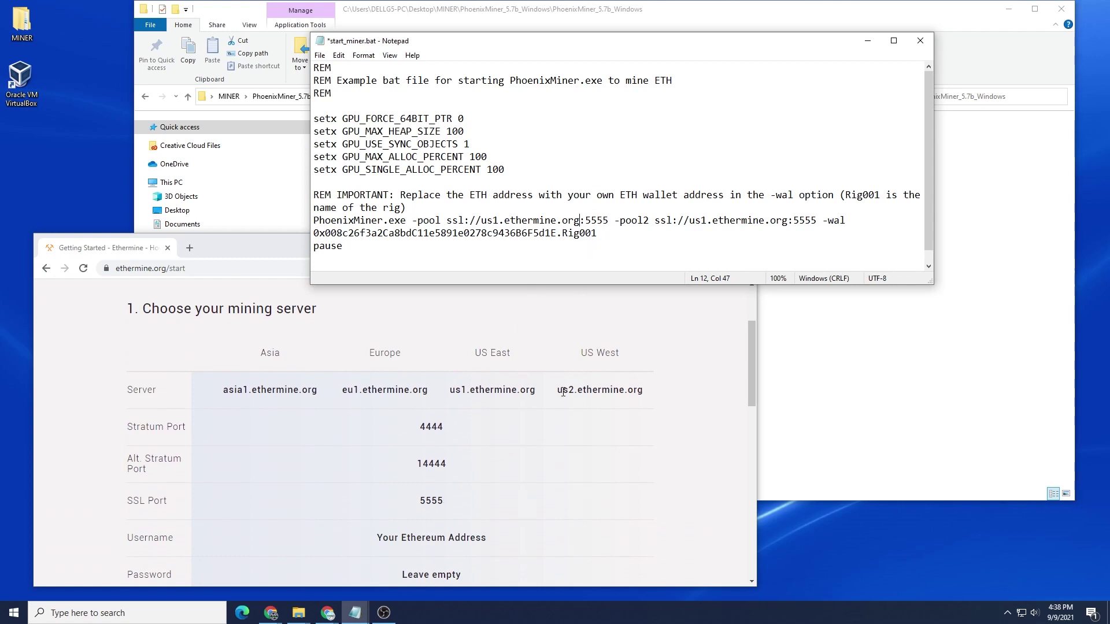
left_click_drag(557, 389, 643, 386)
key("ctrl+c")
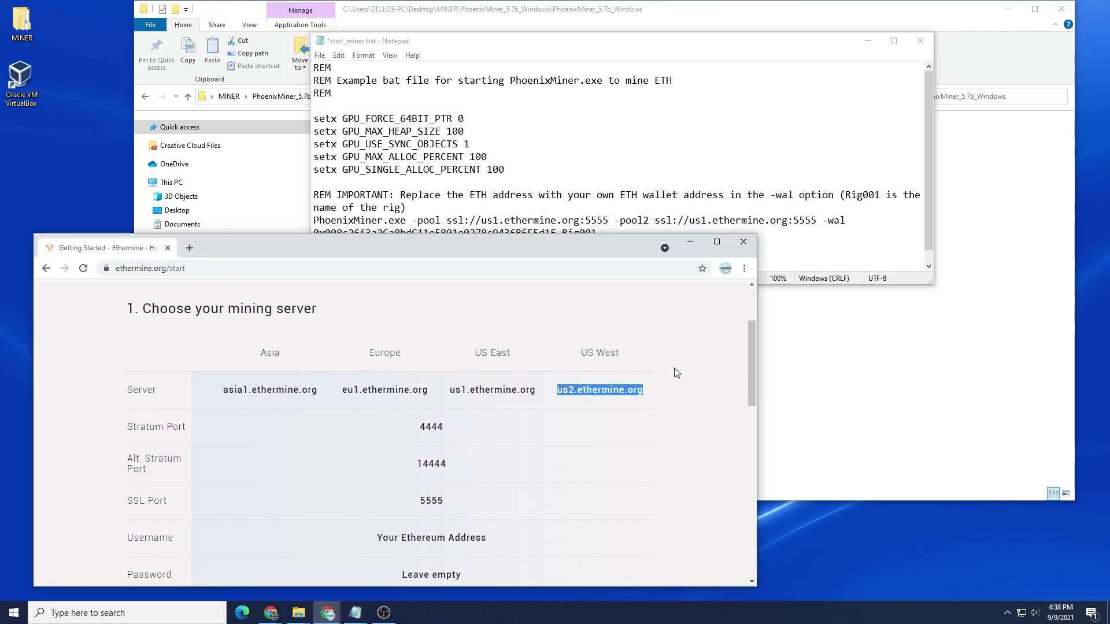
left_click(696, 220)
left_click_drag(689, 221, 789, 221)
key("ctrl+v")
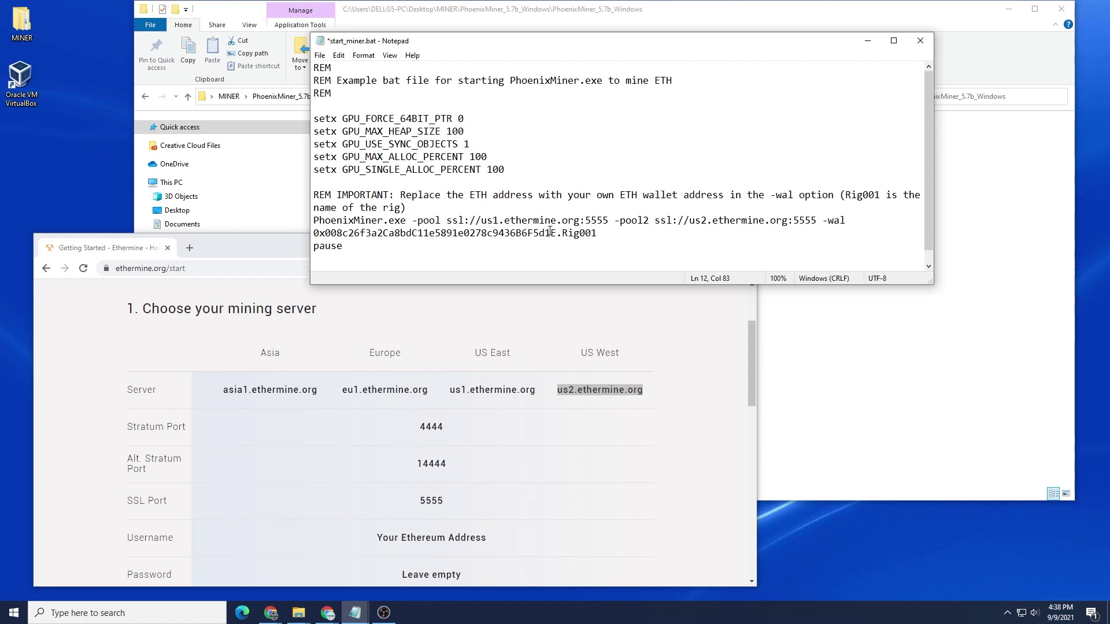
Replace the old wallet address before .Rig001 with the new wallet address.
left_click_drag(558, 233, 312, 232)
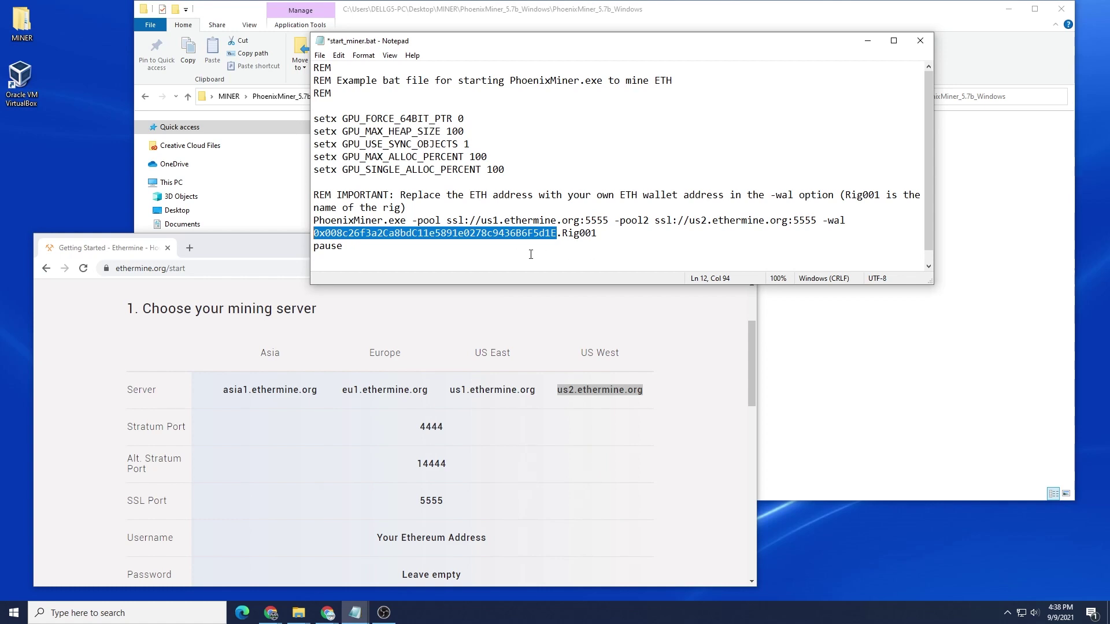
key("alt+Tab")
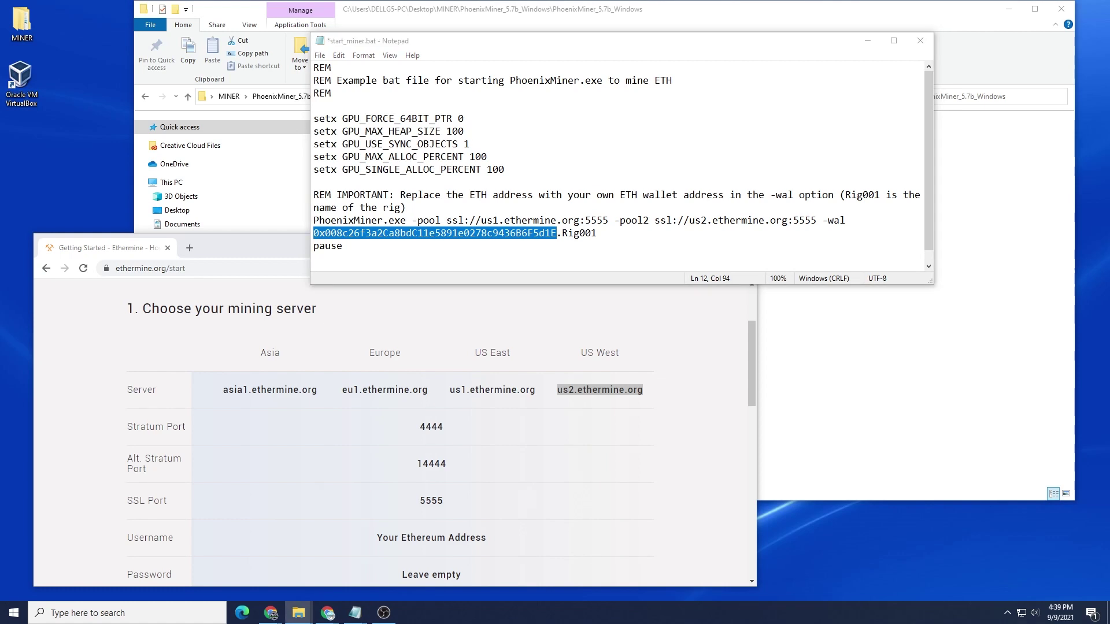
right_click(488, 231)
left_click(514, 280)
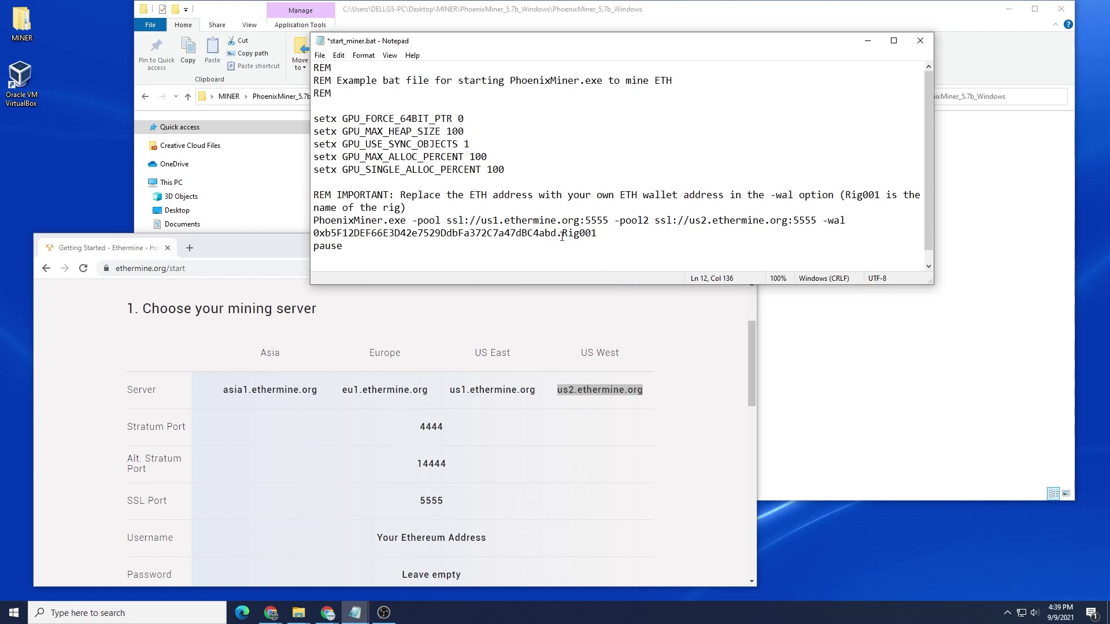
Rename the worker Rig001 to CryptoJar, save start_miner.bat and close Notepad.
left_click_drag(562, 233, 599, 232)
type("CryptoJar")
left_click(319, 56)
left_click(336, 107)
left_click(920, 41)
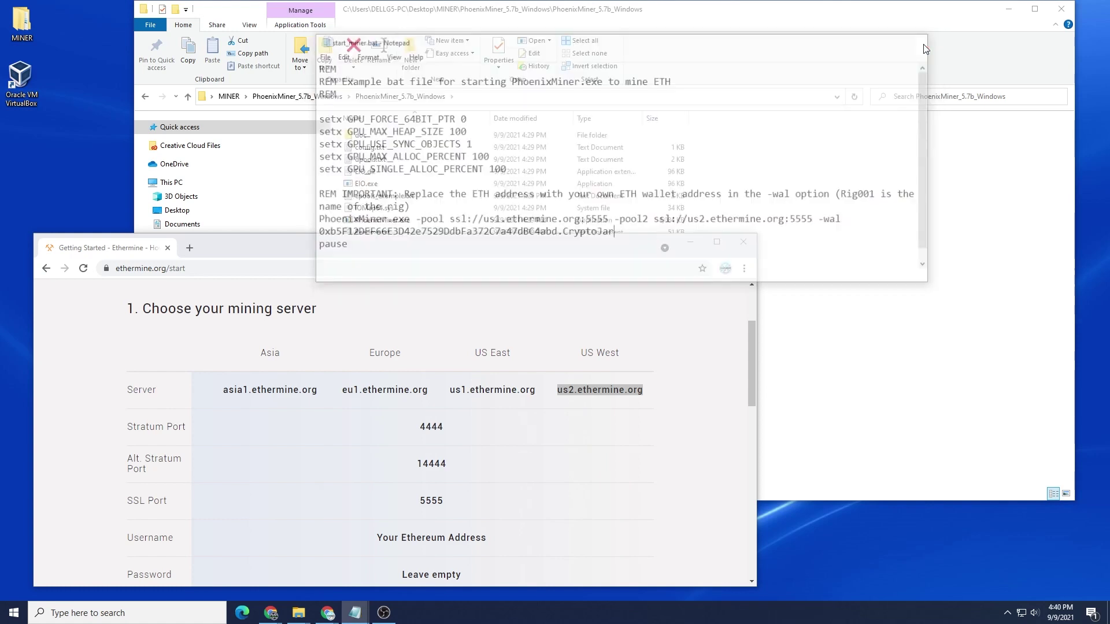
Run start_miner.bat as administrator and allow it through the firewall to reach us1.ethermine.org:5555.
right_click(370, 261)
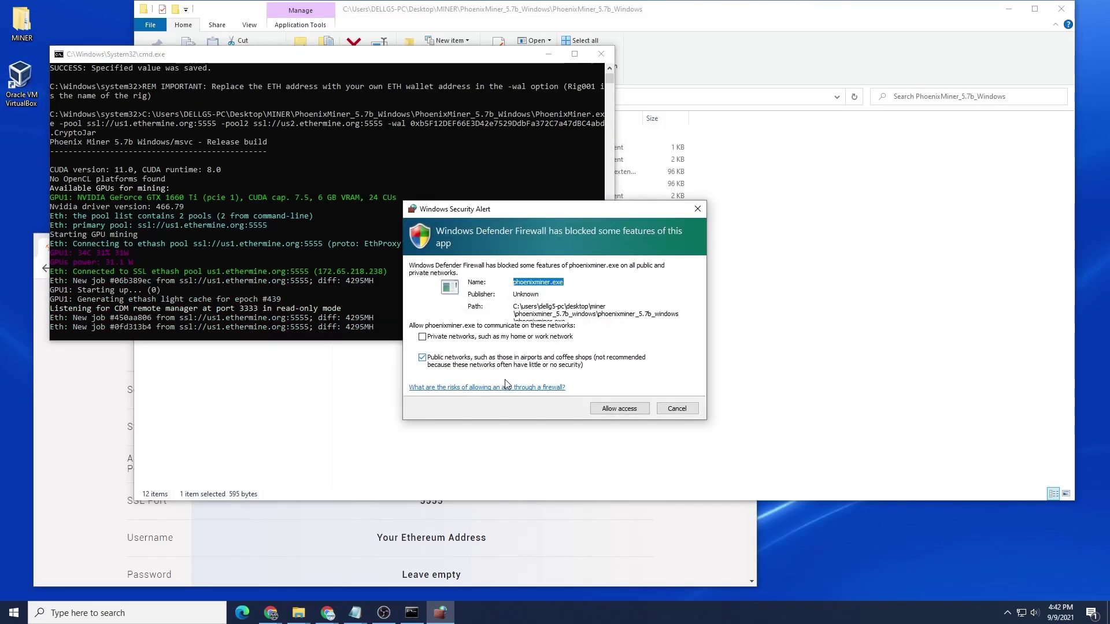
left_click(628, 411)
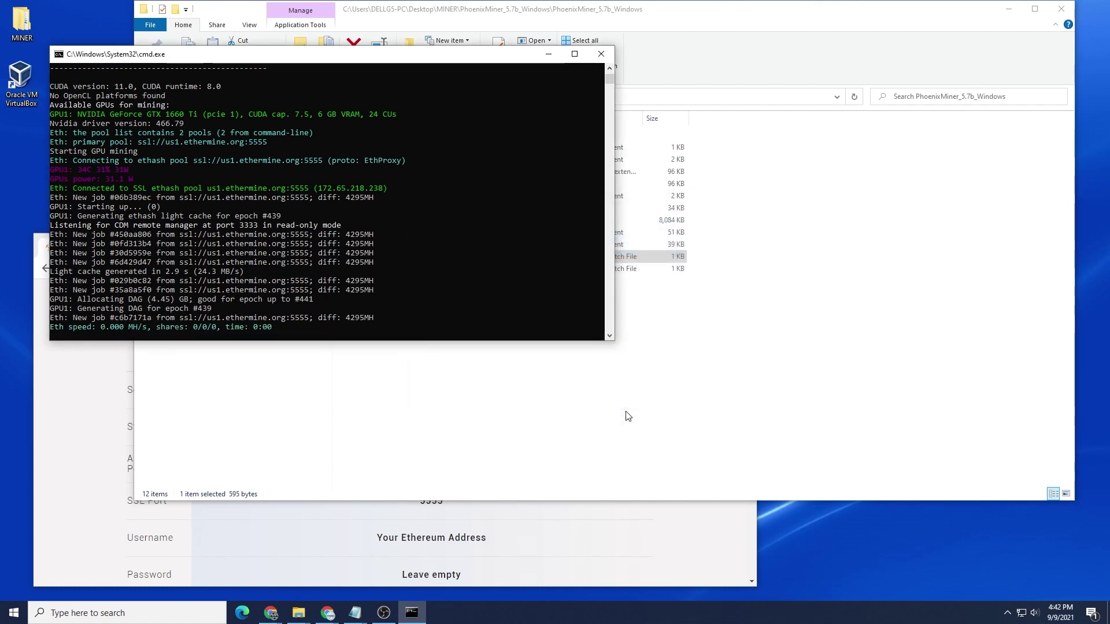